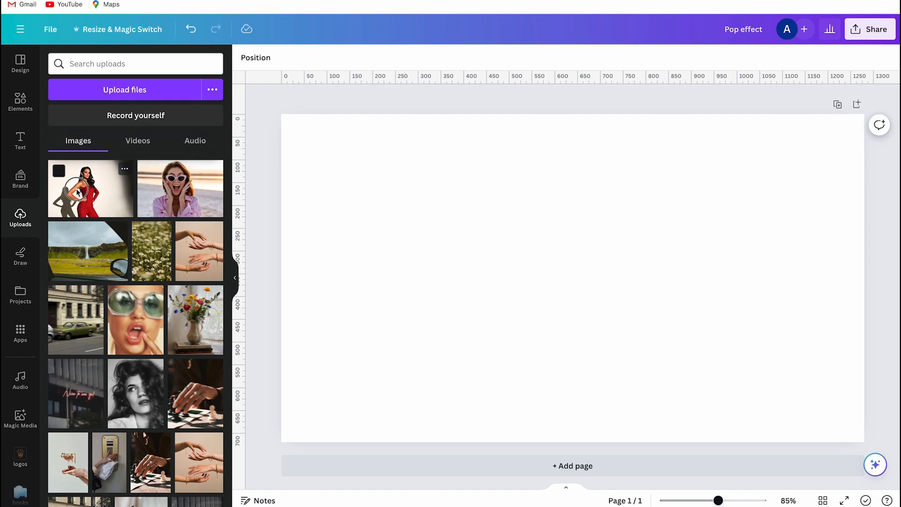
Add the uploaded photo of the woman in red to the page and enlarge it to fill most of the page height.
click(78, 192)
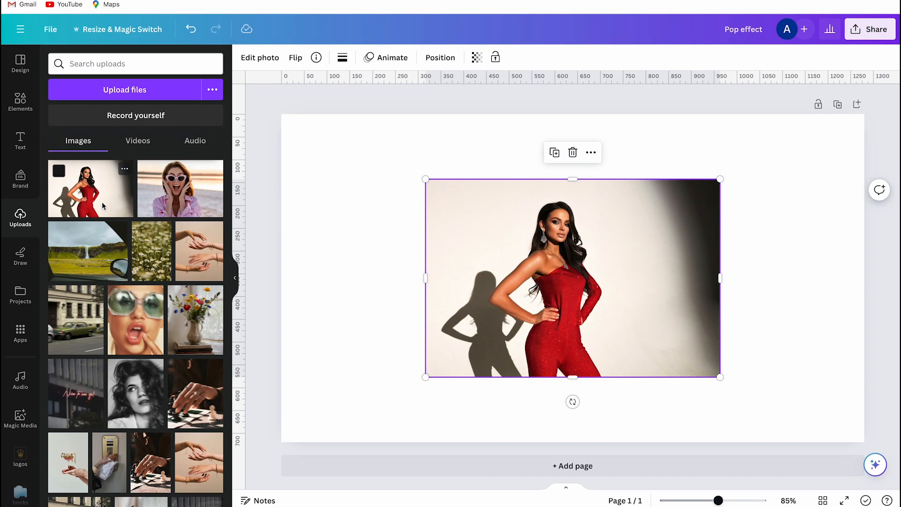
click(234, 281)
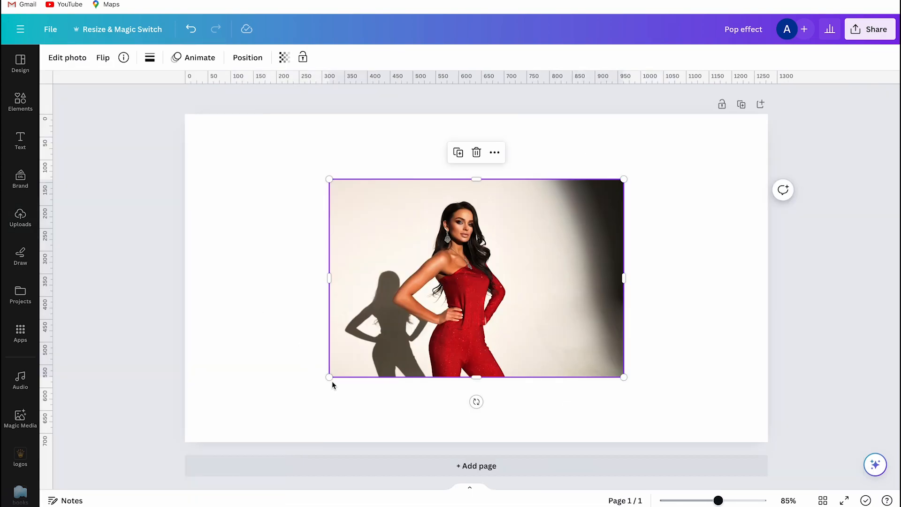
drag(330, 375, 282, 409)
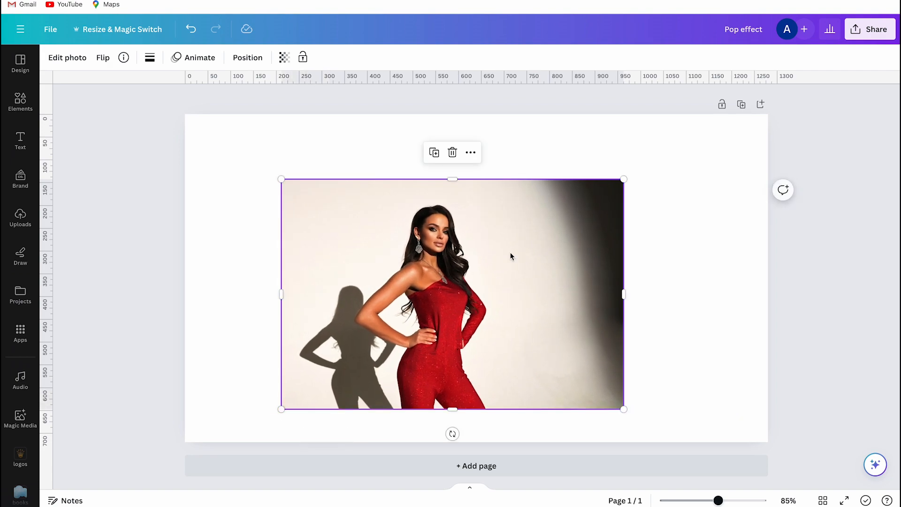
drag(624, 179, 676, 134)
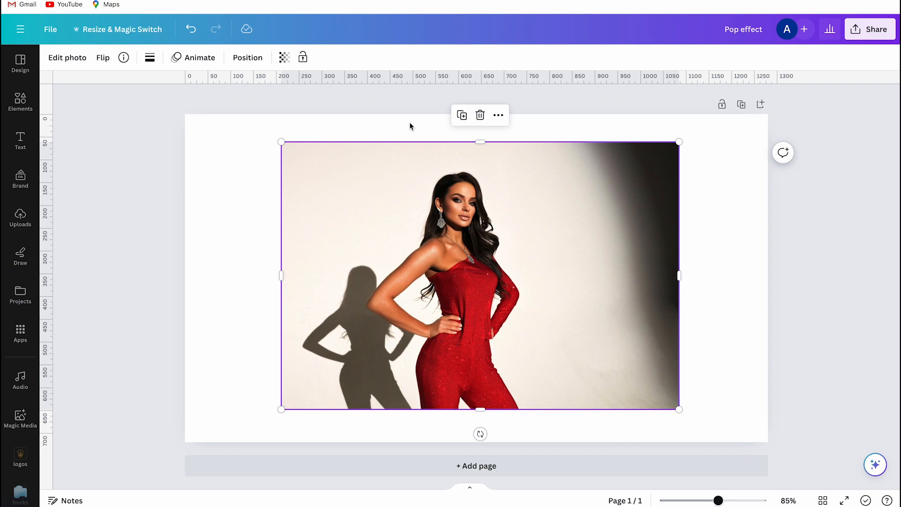
Remove the background from the photo of the woman in red with BG Remover.
click(68, 57)
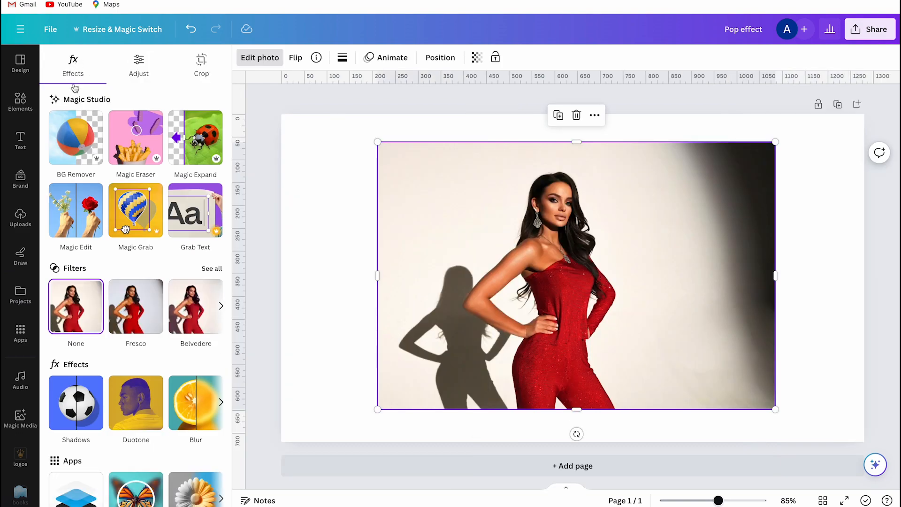
click(74, 139)
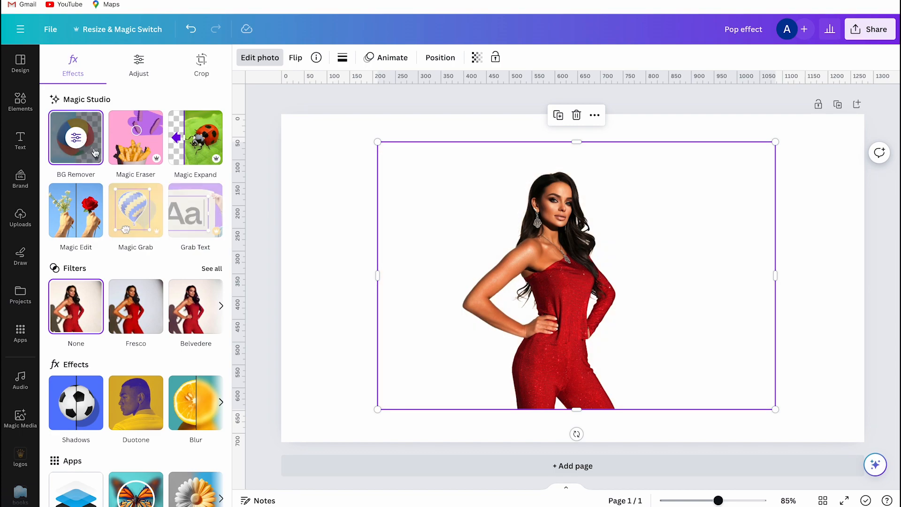
click(254, 274)
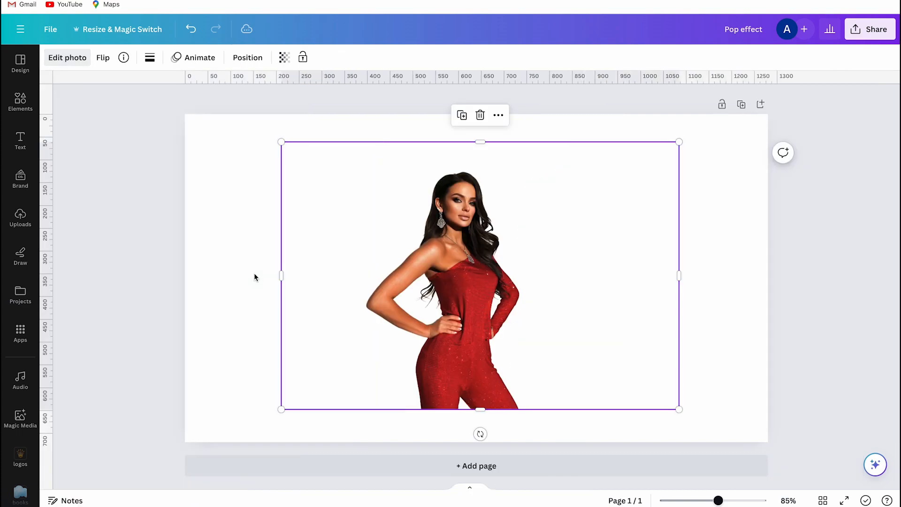
click(159, 252)
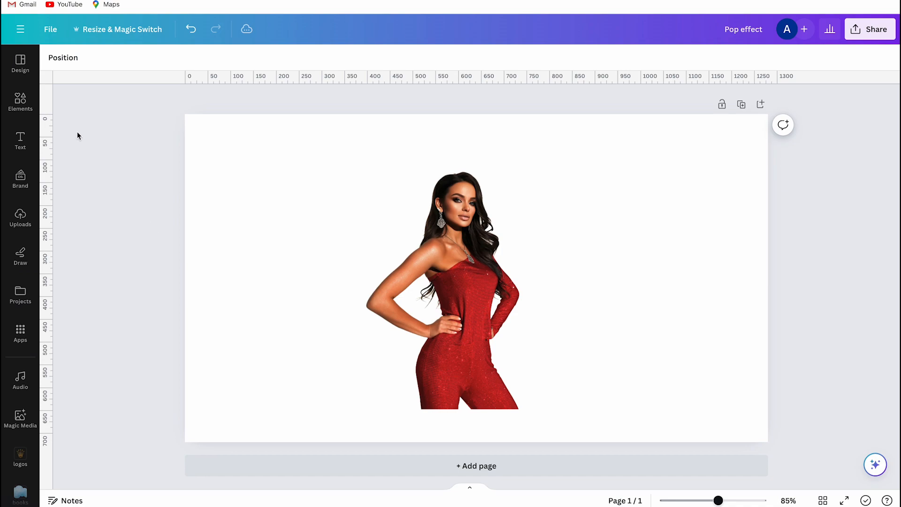
Search the elements library for "background disco".
click(22, 106)
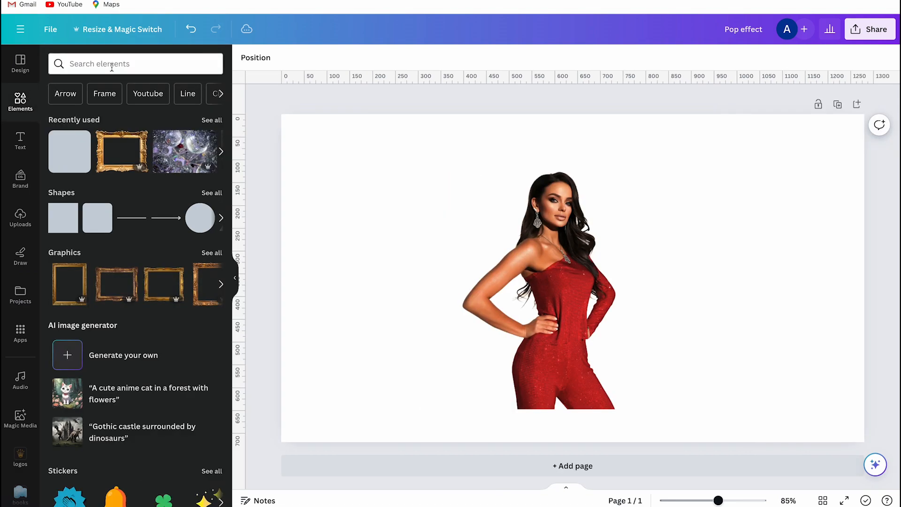
click(116, 65)
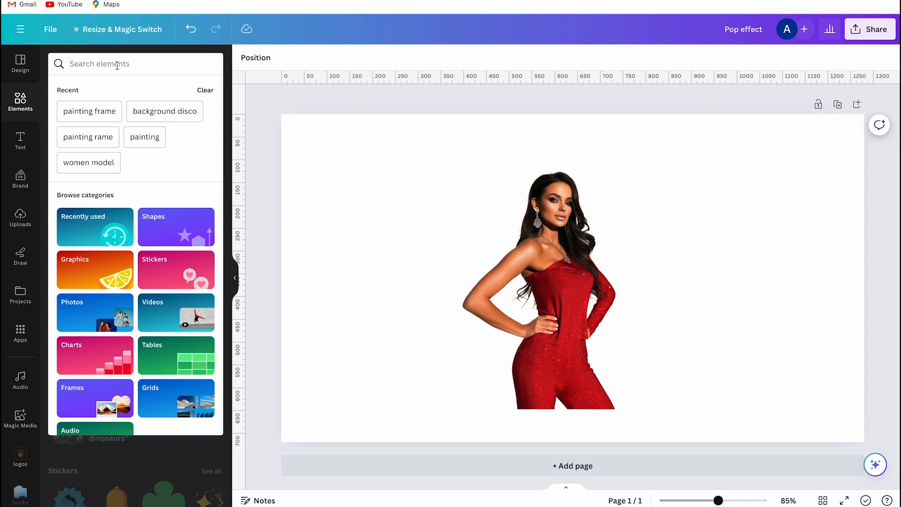
text(backgr)
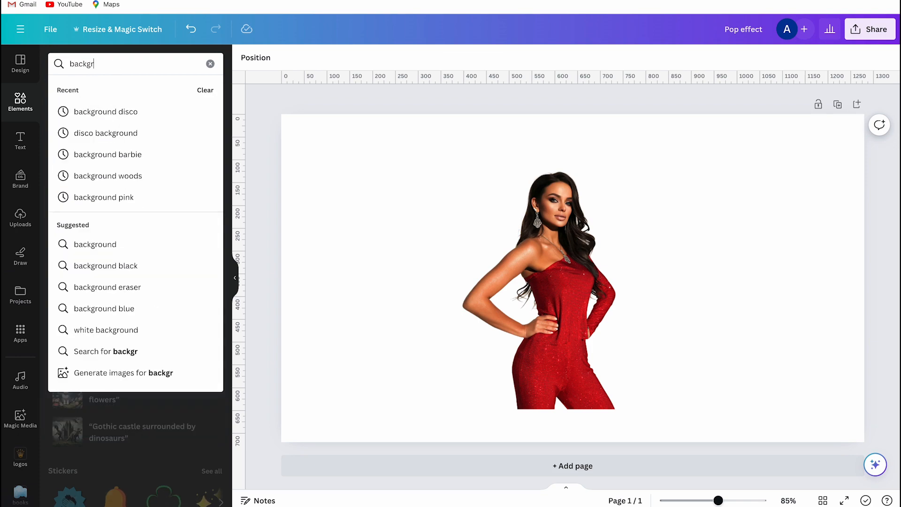
text(ound )
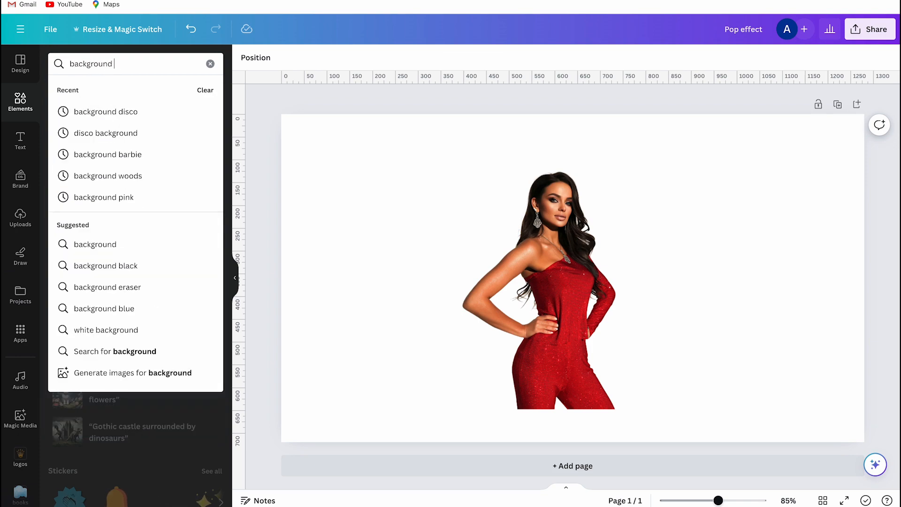
text(disc)
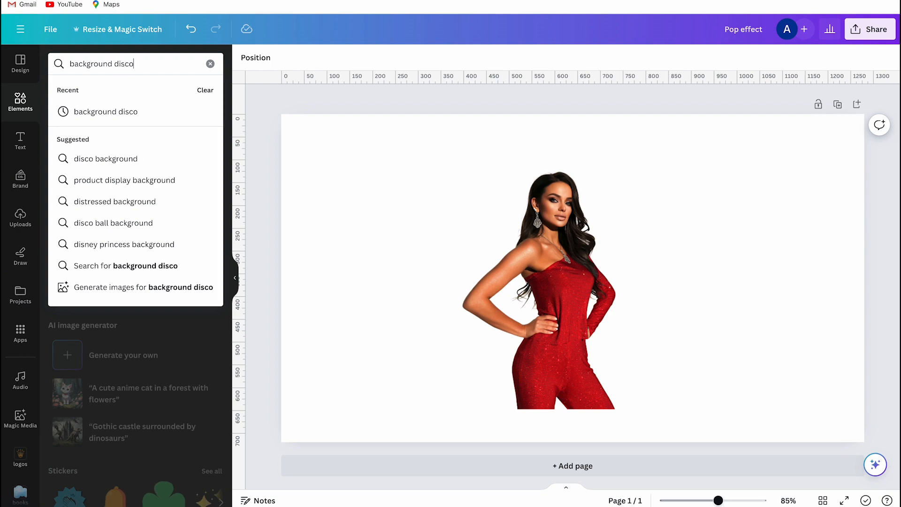
text(o)
key(Return)
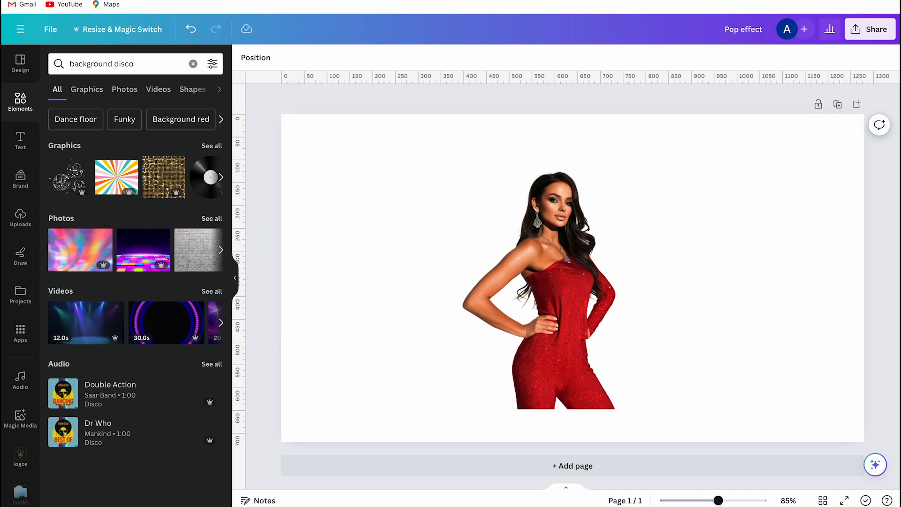
Add the photo of silver disco balls from the photo results and enlarge it so it covers the woman cutout.
click(217, 224)
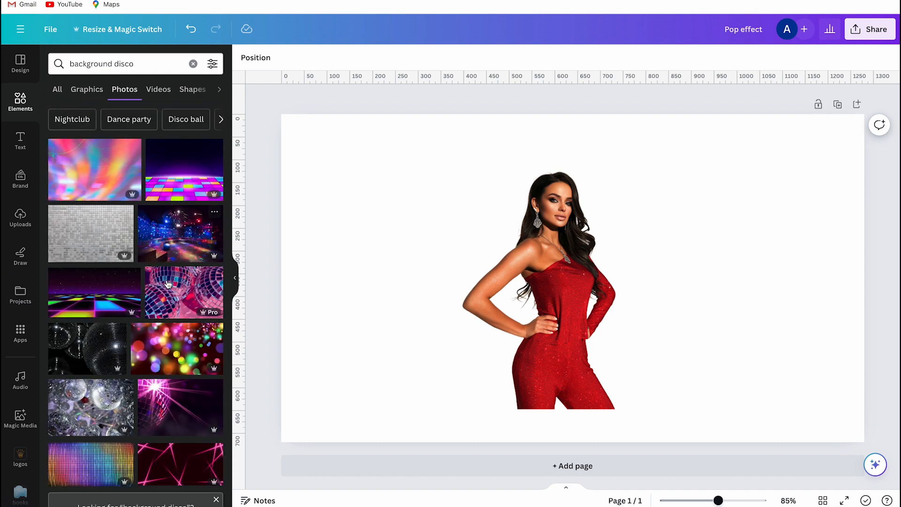
scroll(138, 303, down, 2)
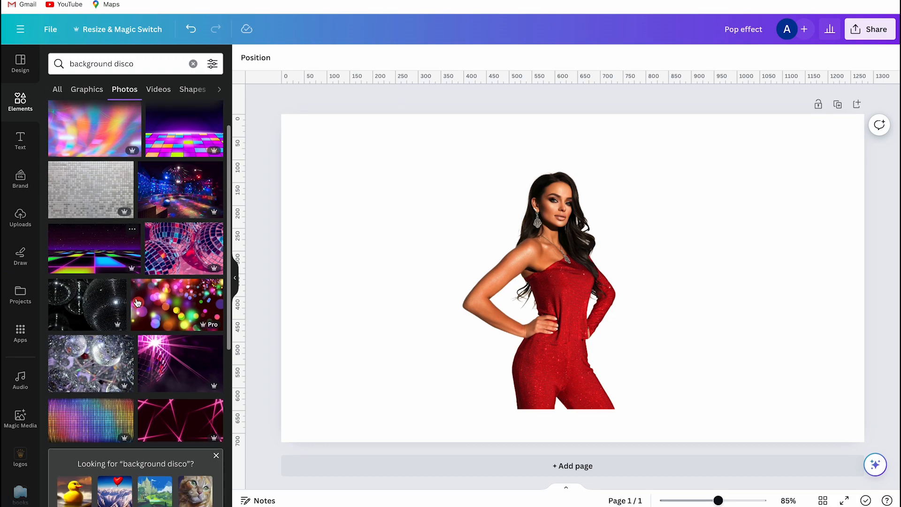
click(90, 364)
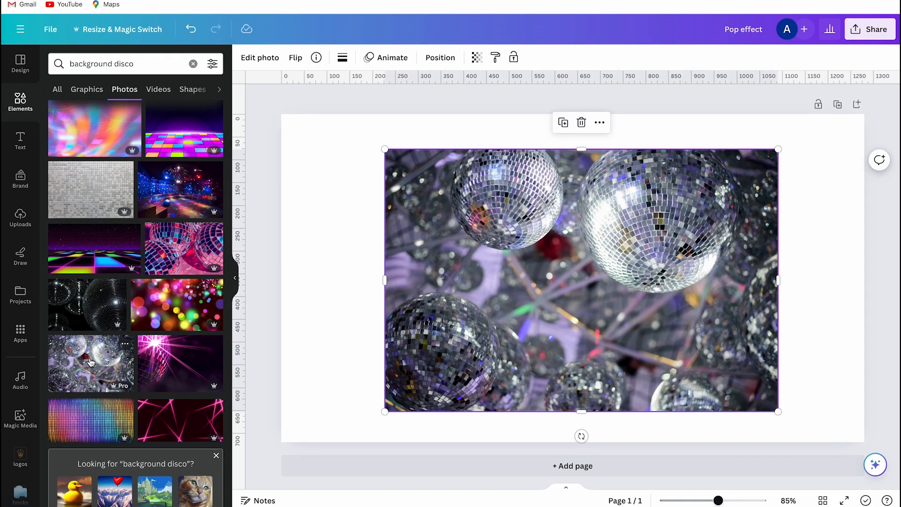
click(235, 281)
drag(288, 150, 258, 130)
drag(682, 412, 693, 419)
Move the disco ball photo below the woman cutout in the layer order.
right_click(506, 300)
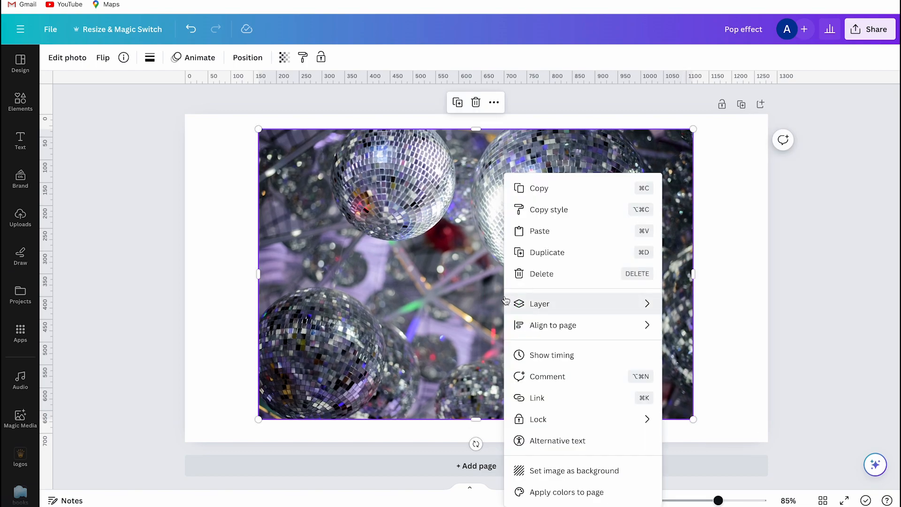
mouse_move(526, 300)
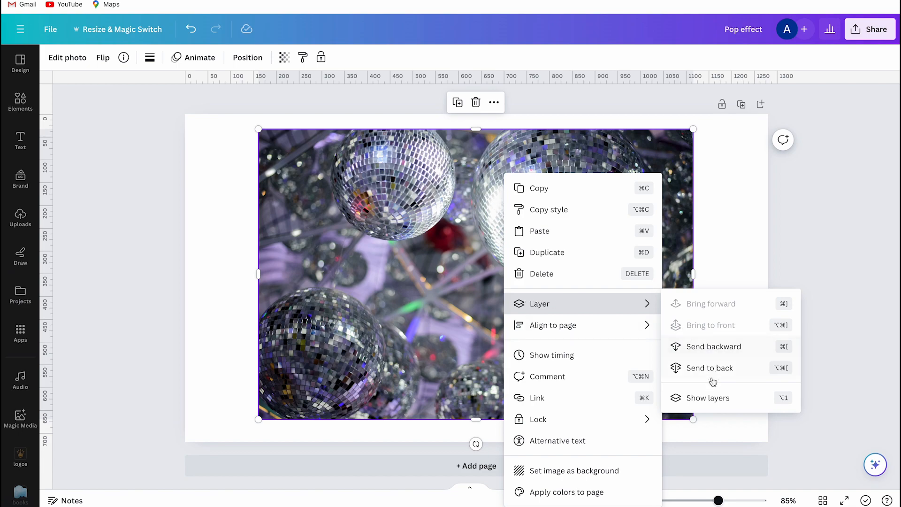
click(707, 399)
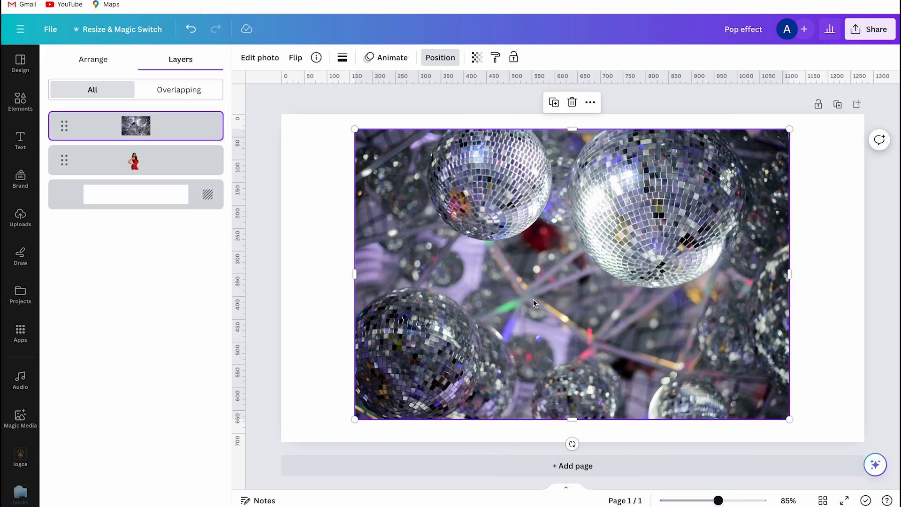
drag(157, 136, 150, 176)
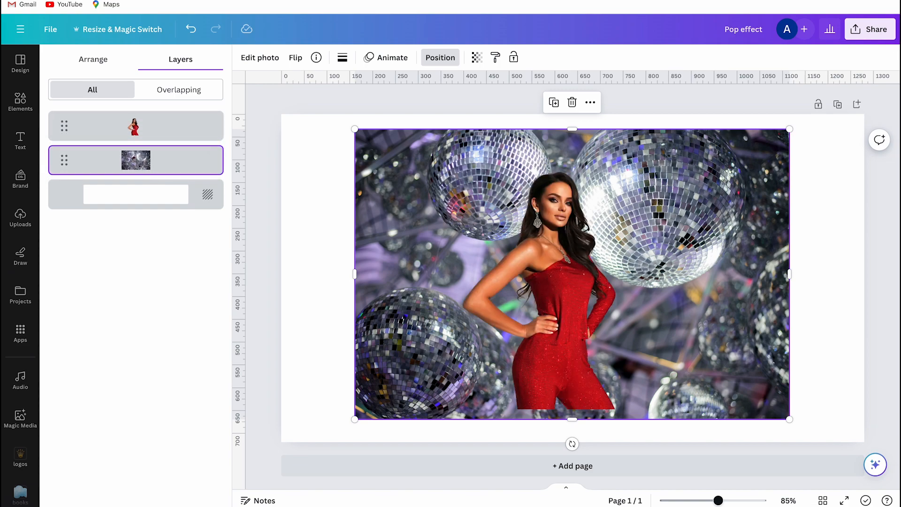
Search the elements library for "polaroid frame" and show all graphics results.
click(20, 100)
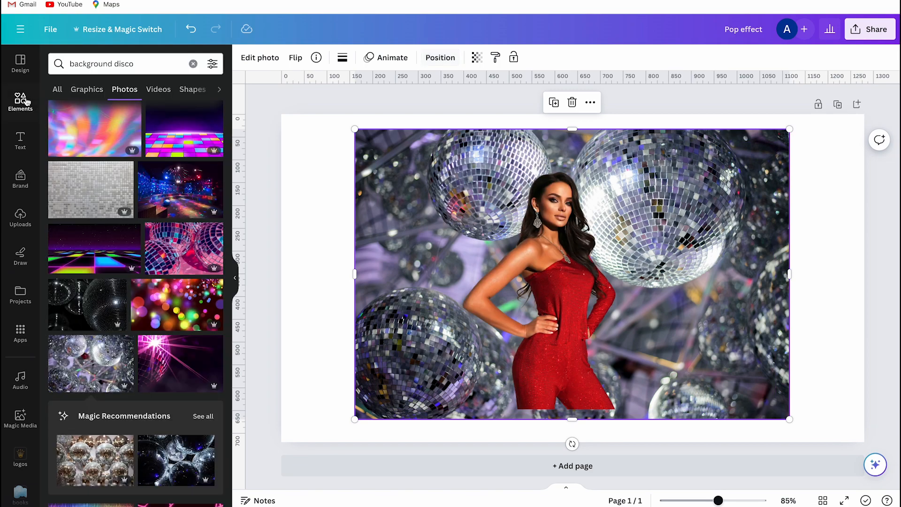
click(96, 65)
text(p)
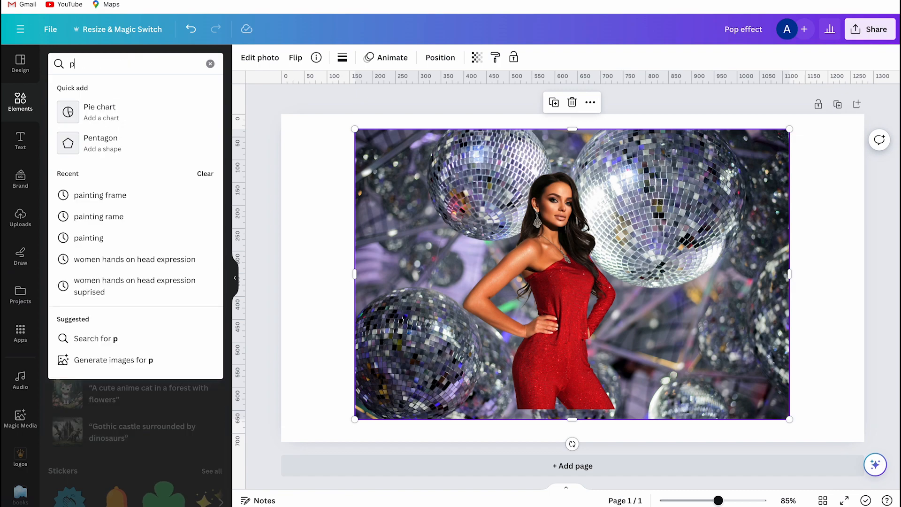
text(olaroid)
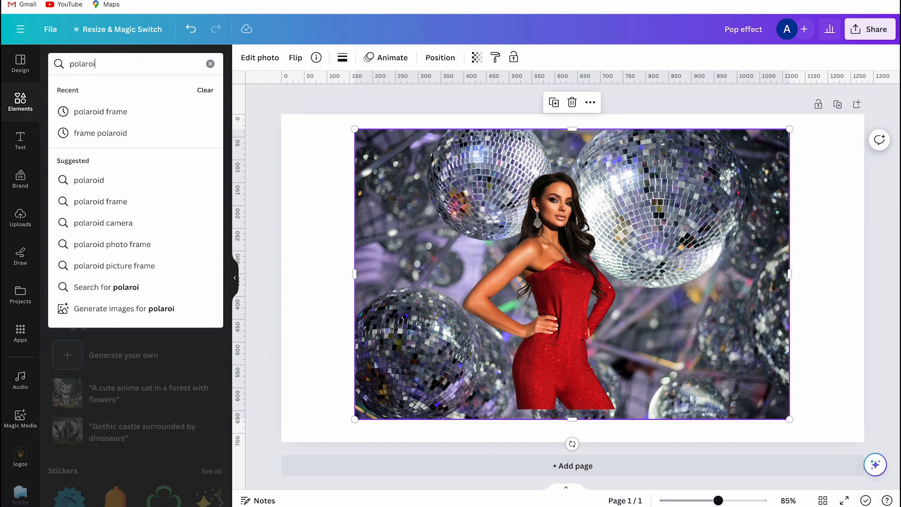
click(108, 110)
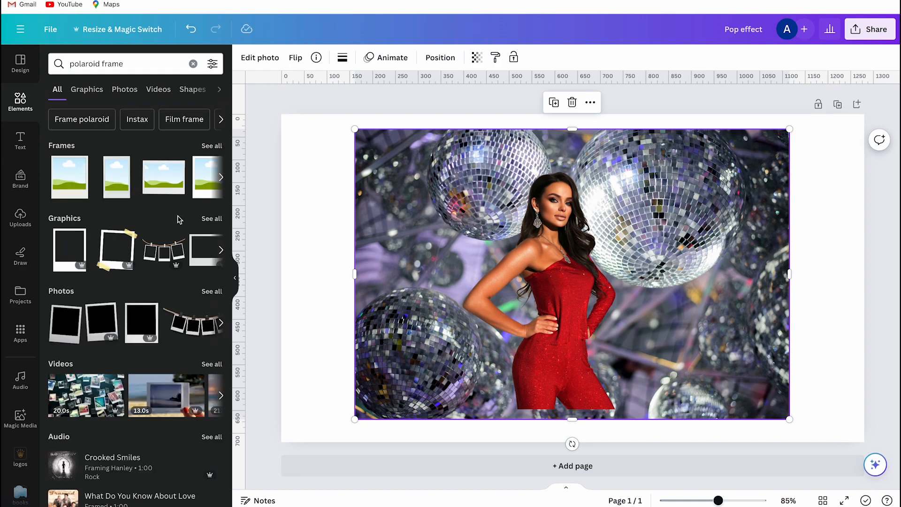
click(220, 219)
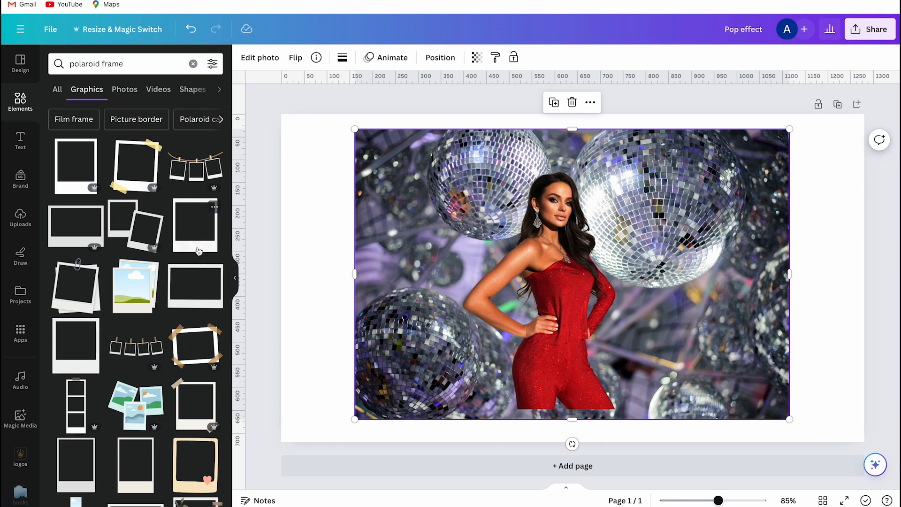
Add the plain white polaroid frame graphic and shrink it so it surrounds the woman's head and torso.
click(199, 251)
click(235, 278)
mouse_move(374, 231)
mouse_down()
mouse_move(405, 238)
mouse_move(383, 238)
mouse_up()
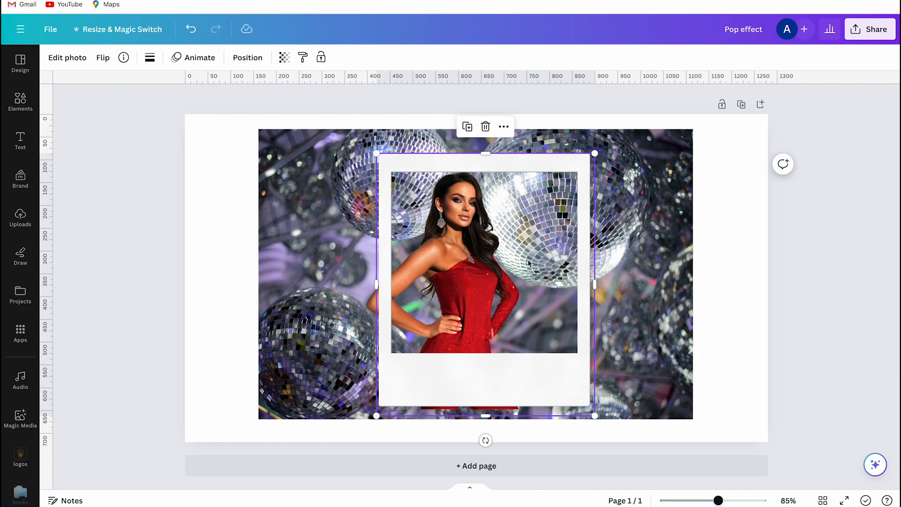
drag(595, 154, 514, 180)
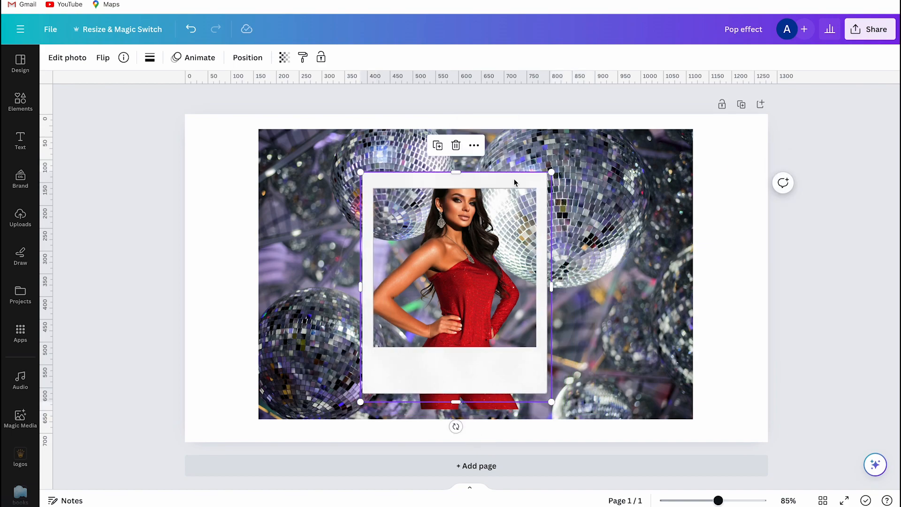
Lock the polaroid frame's position over the woman.
click(321, 57)
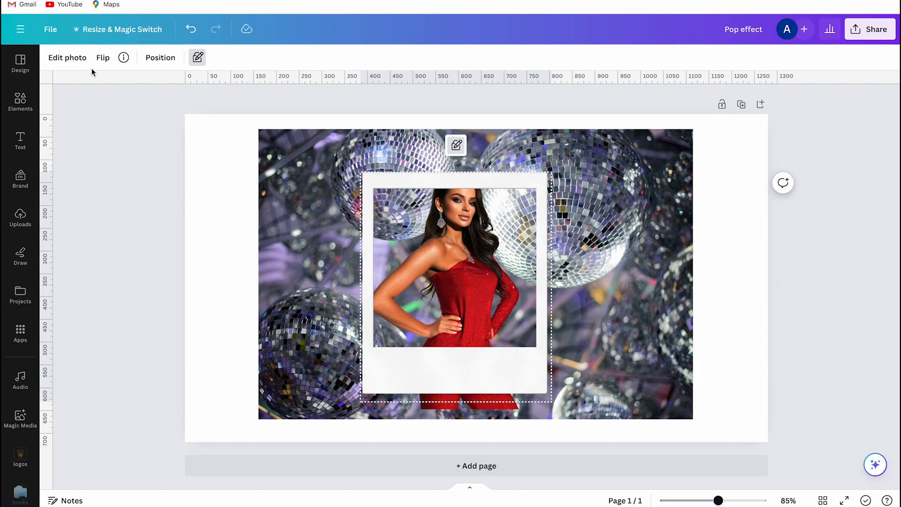
right_click(253, 230)
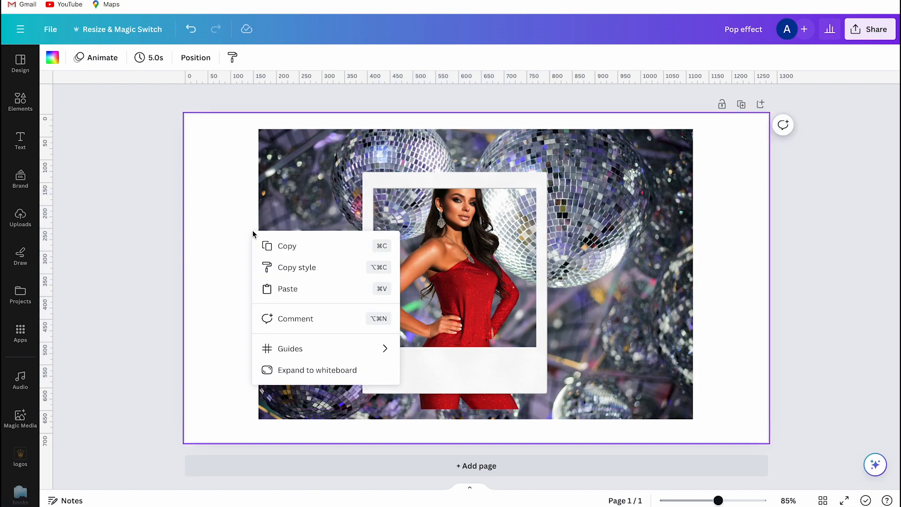
click(278, 221)
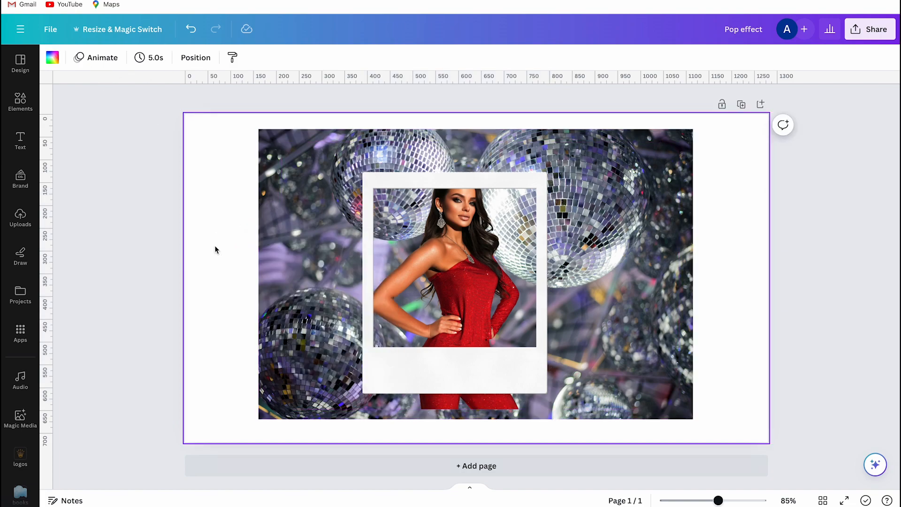
Select the woman cutout's layer and enlarge her so her head rises above the polaroid frame and her legs reach the disco photo's lower edge.
click(283, 243)
right_click(283, 243)
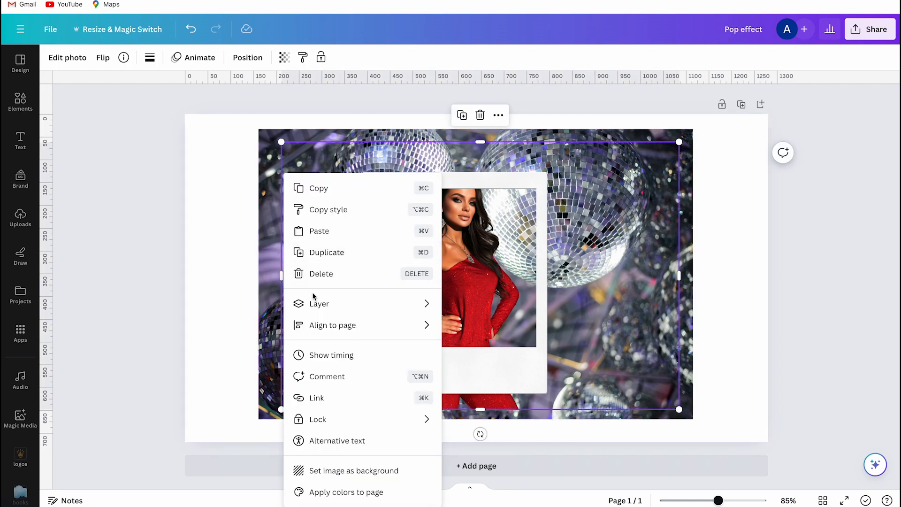
mouse_move(362, 306)
click(488, 398)
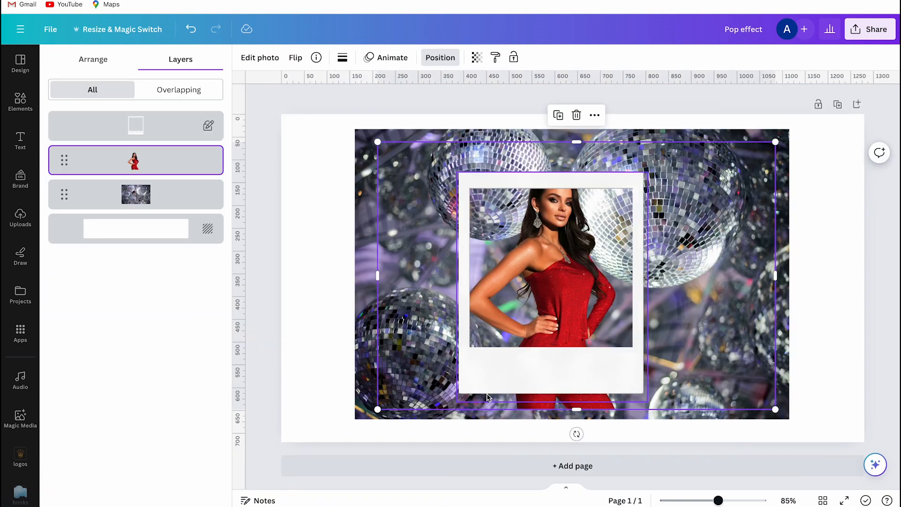
click(158, 167)
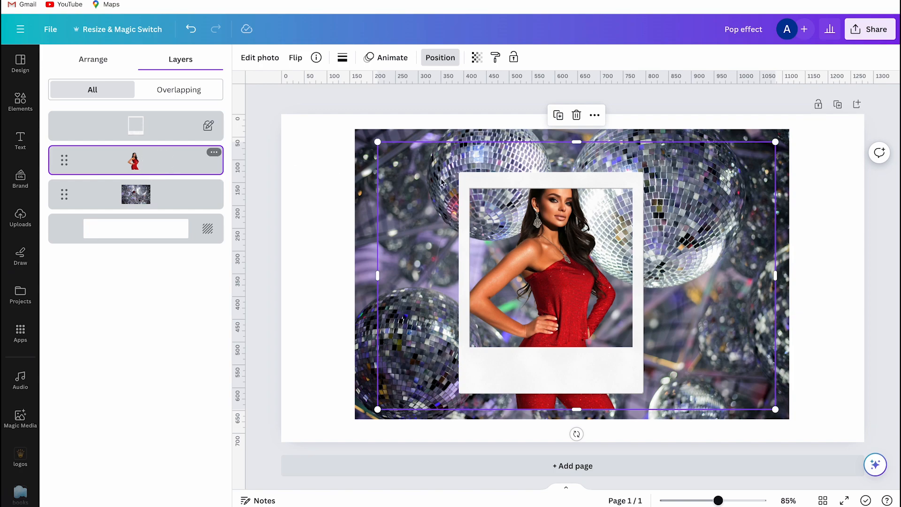
drag(377, 144, 332, 112)
drag(775, 409, 797, 424)
drag(579, 410, 600, 409)
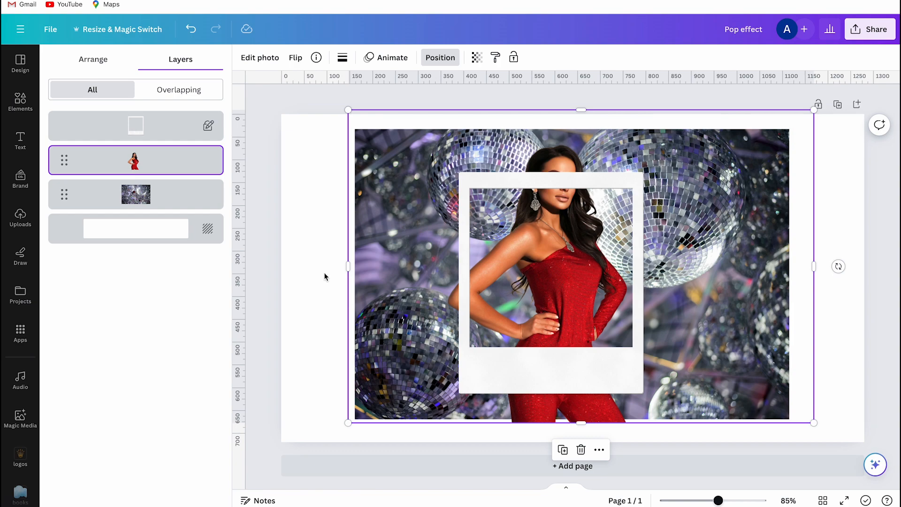
Paste a copy of the woman cutout in front of the polaroid frame, exactly over the original, and lock the copy's position.
right_click(188, 164)
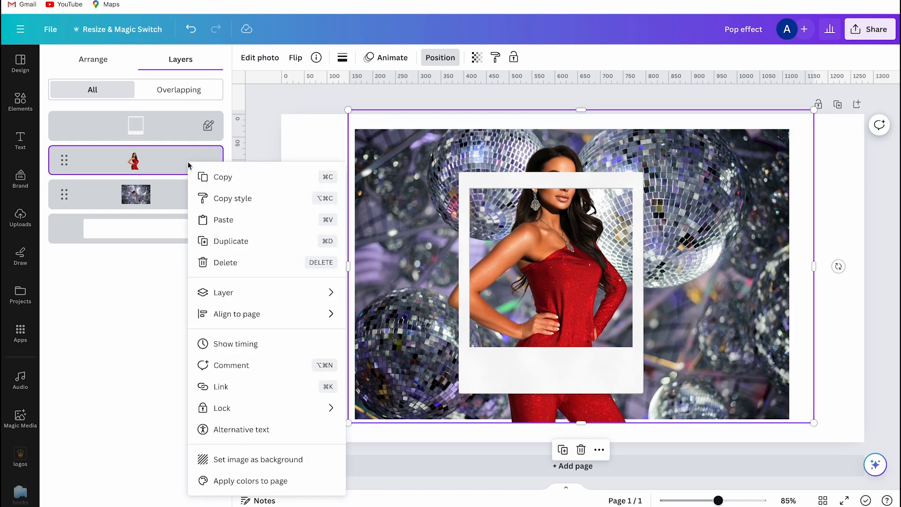
click(217, 175)
key(ctrl+v)
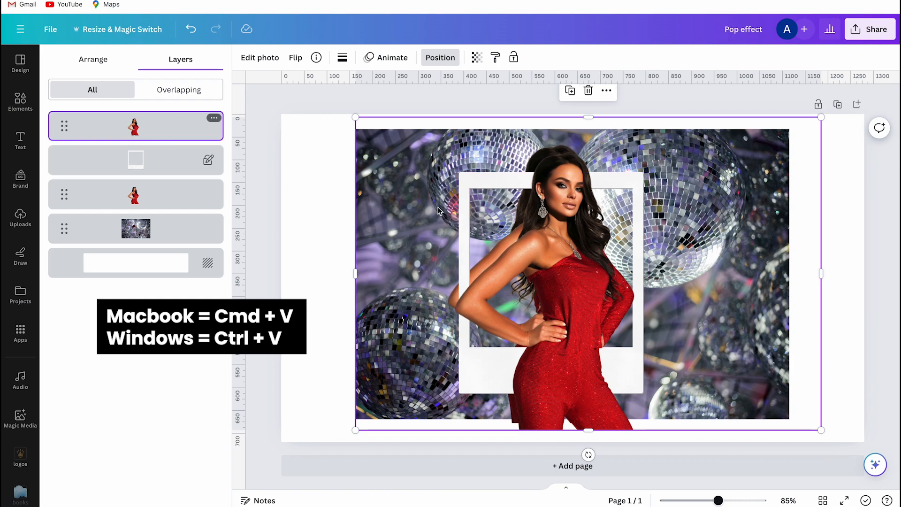
mouse_move(550, 247)
mouse_down()
mouse_move(537, 233)
mouse_move(545, 242)
mouse_up()
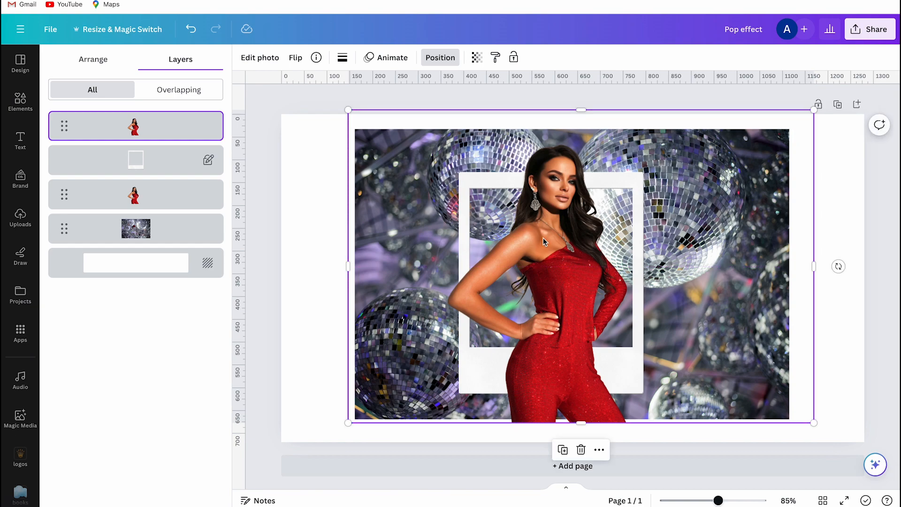
click(513, 57)
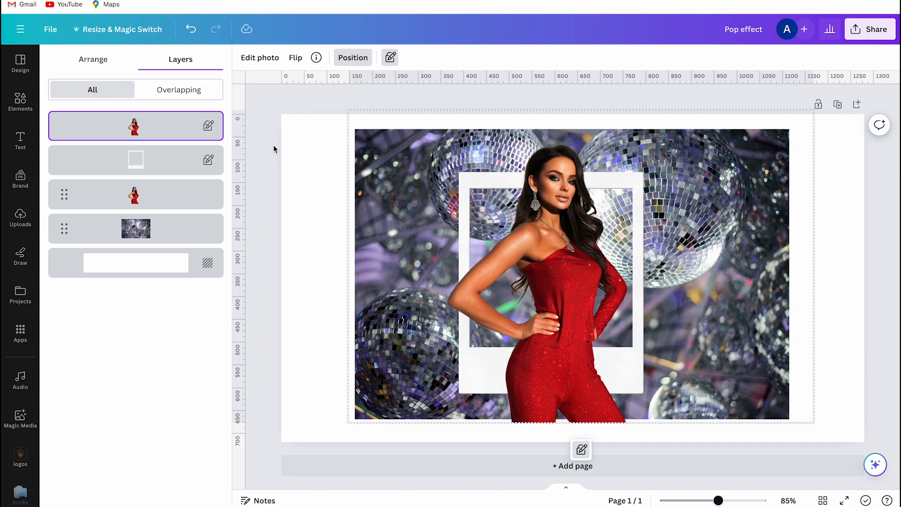
Crop the woman cutout behind the frame to the polaroid's upper, lower and right edges, and to just outside her elbow.
click(161, 194)
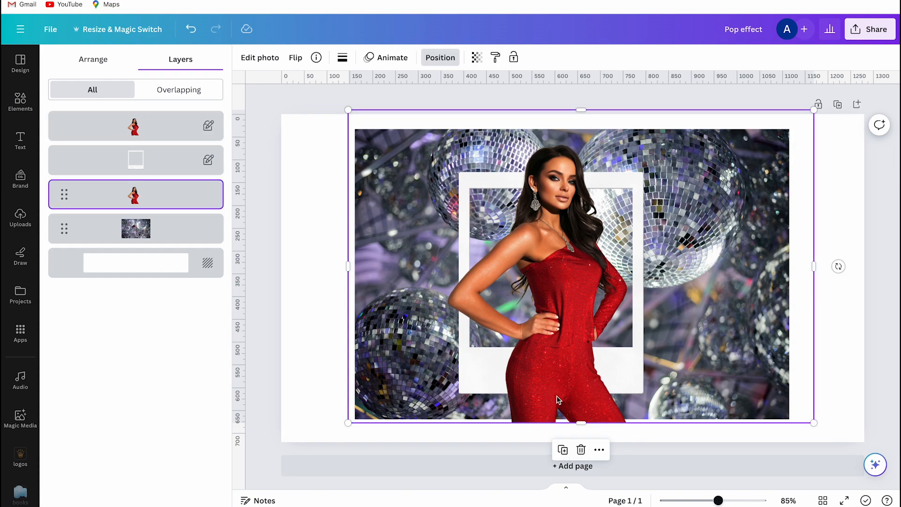
drag(582, 423, 581, 395)
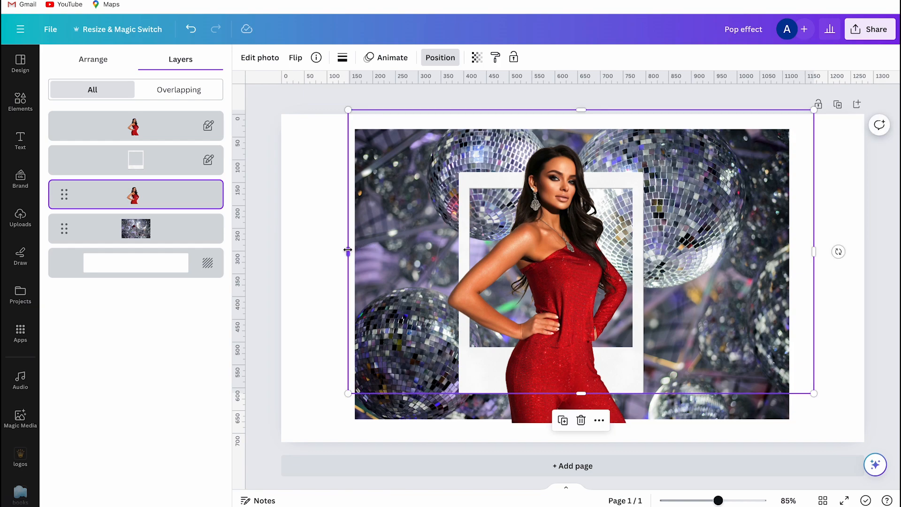
drag(348, 250, 434, 254)
drag(815, 254, 643, 263)
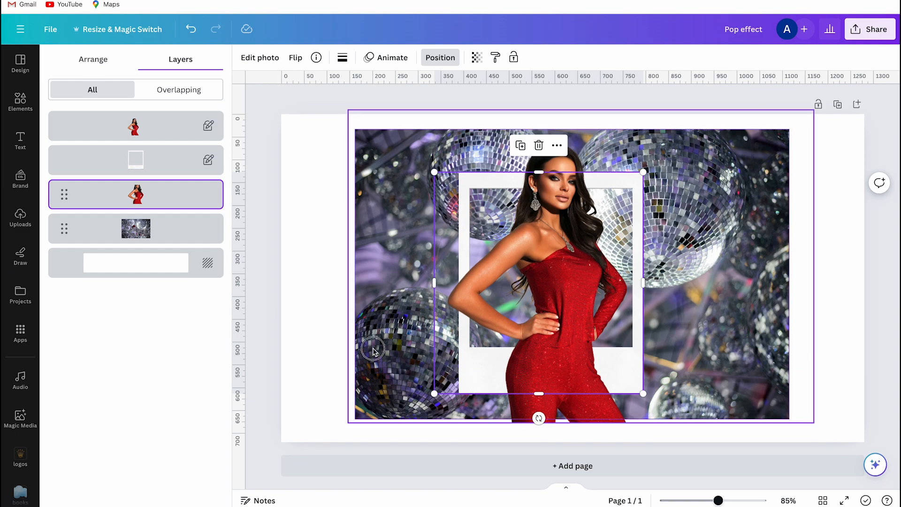
click(372, 321)
Crop the disco ball photo on all four sides to the outer edges of the polaroid frame.
click(141, 230)
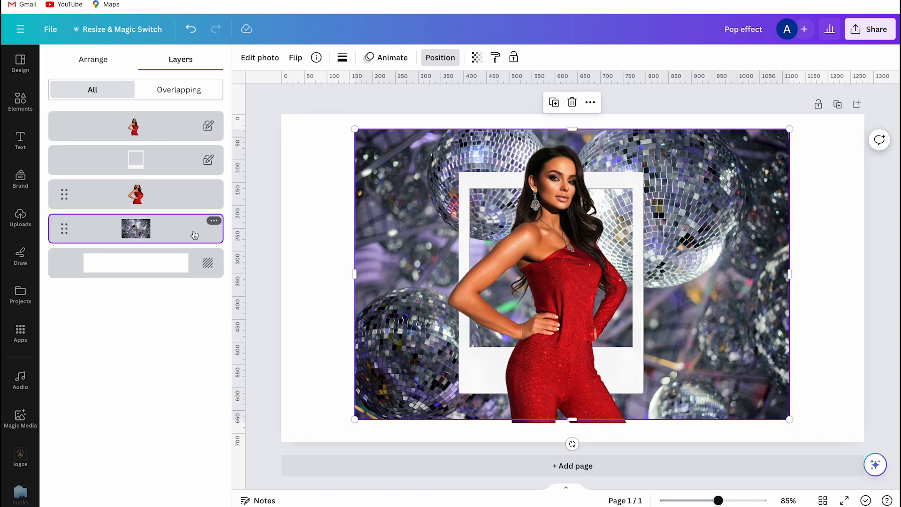
drag(356, 275, 462, 276)
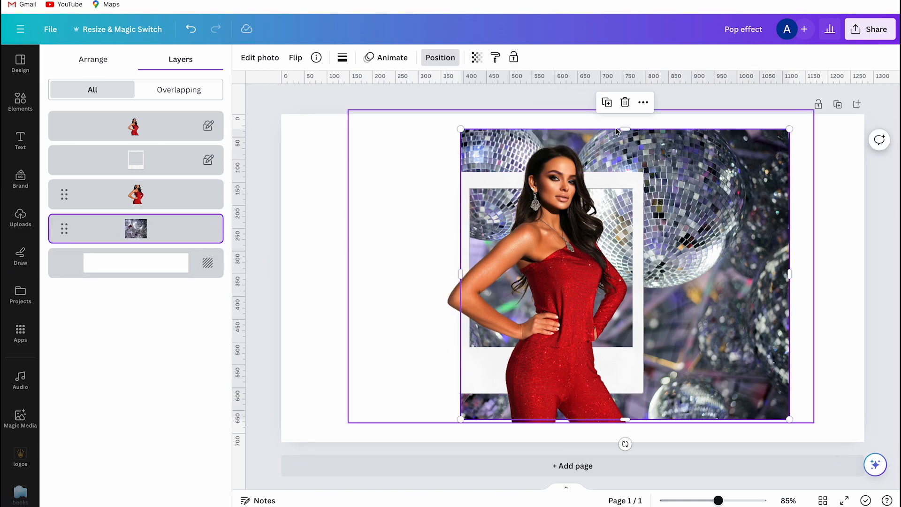
drag(623, 128, 620, 173)
drag(789, 295, 644, 297)
drag(552, 419, 552, 393)
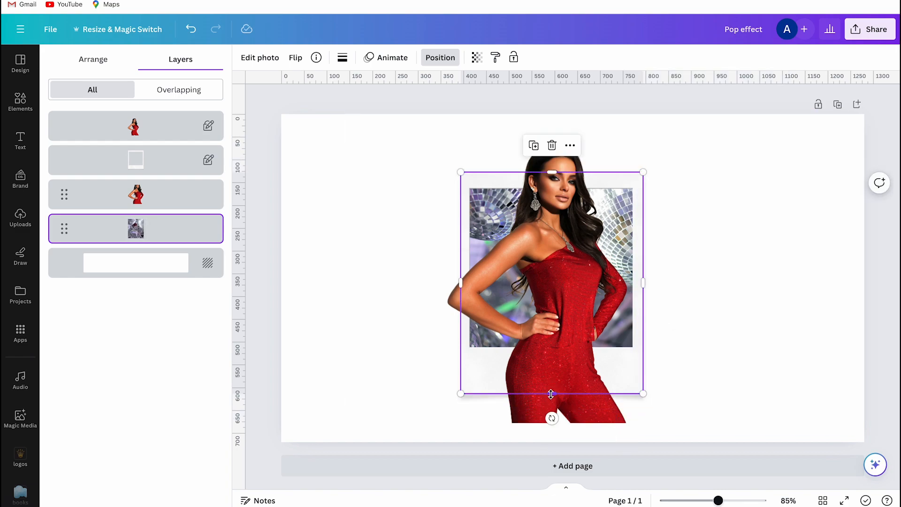
Unlock the front woman cutout and crop its lower part up to the bottom edge of the polaroid's picture opening.
click(165, 125)
click(389, 57)
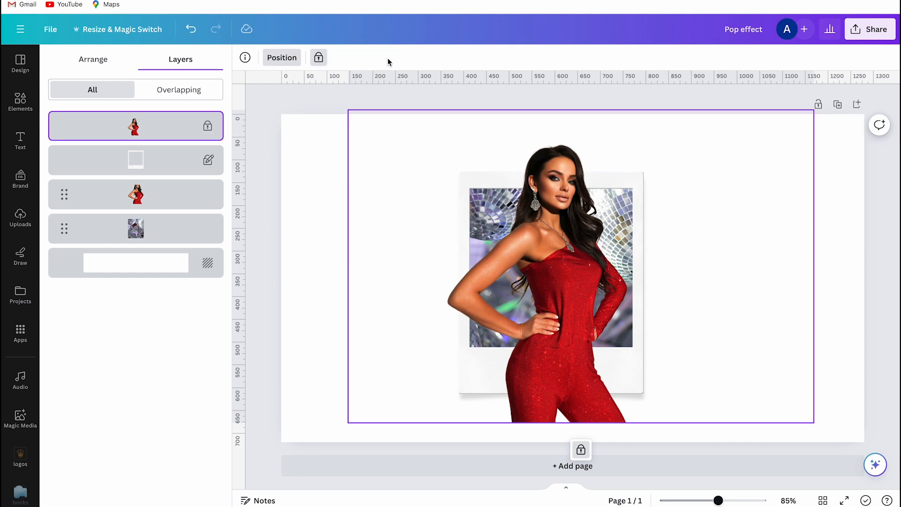
click(582, 450)
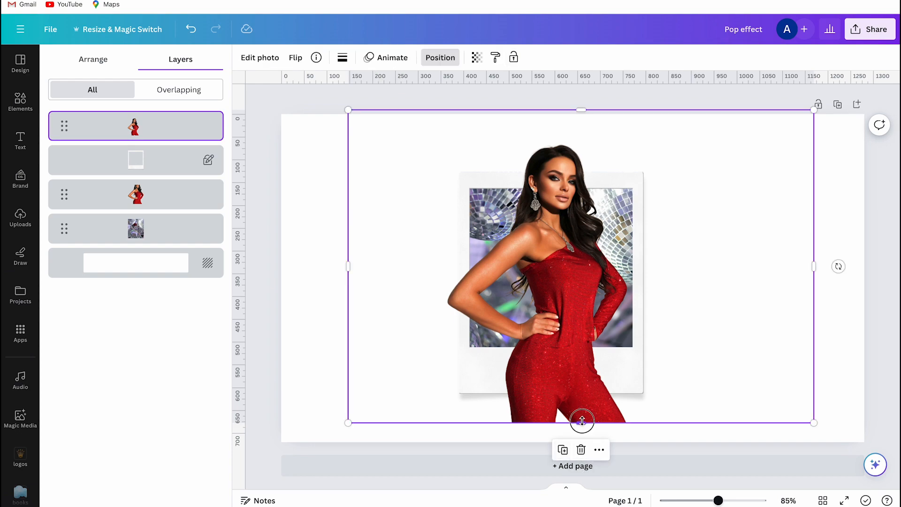
drag(581, 422, 585, 346)
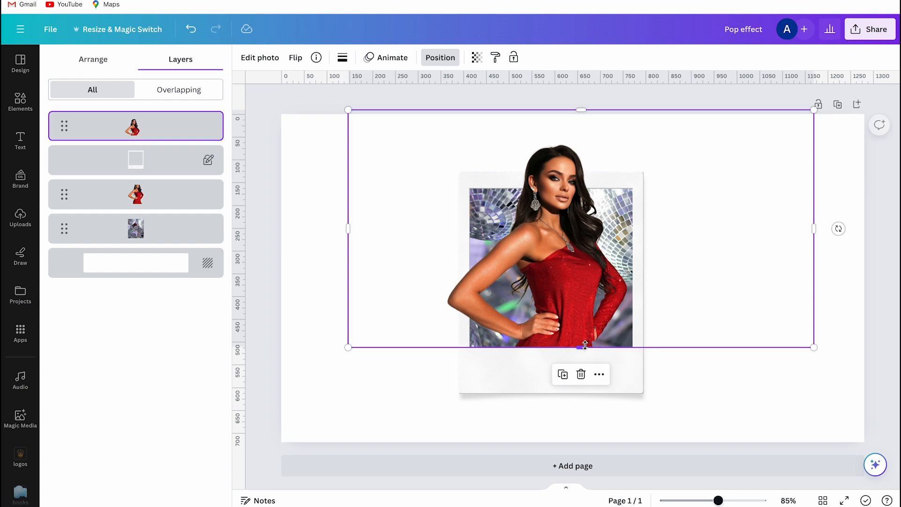
Set the page background to the light beige from the woman photo's colors.
click(863, 284)
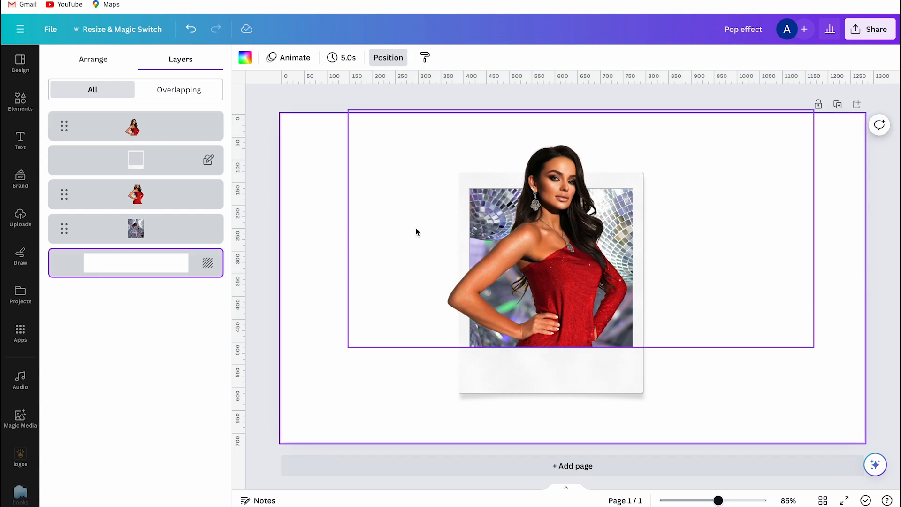
click(245, 57)
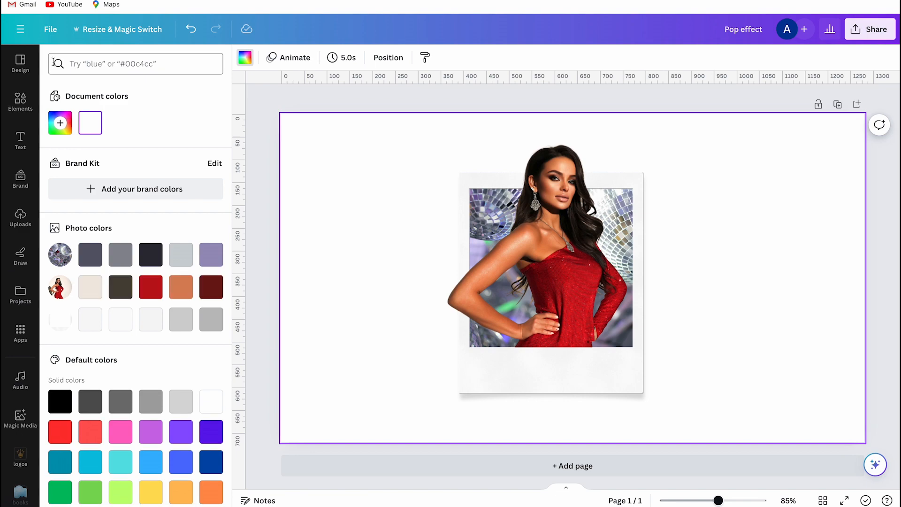
click(90, 288)
click(254, 222)
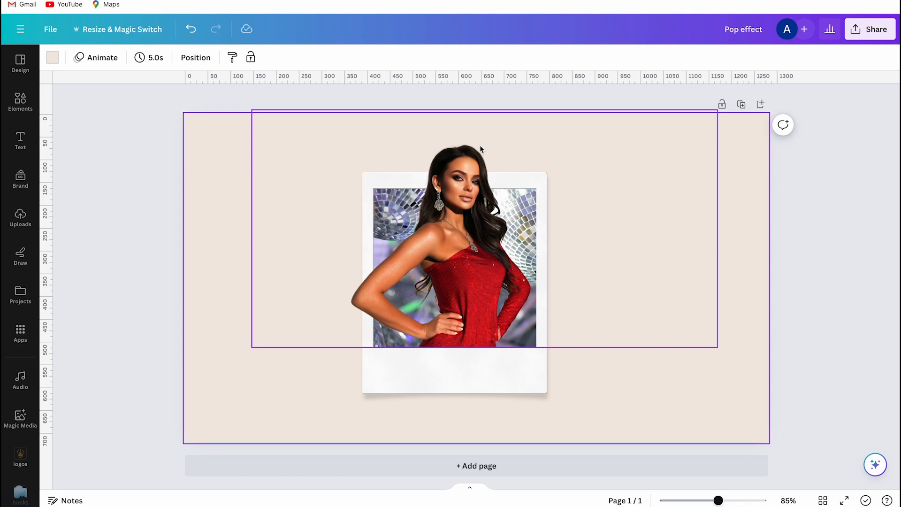
click(813, 300)
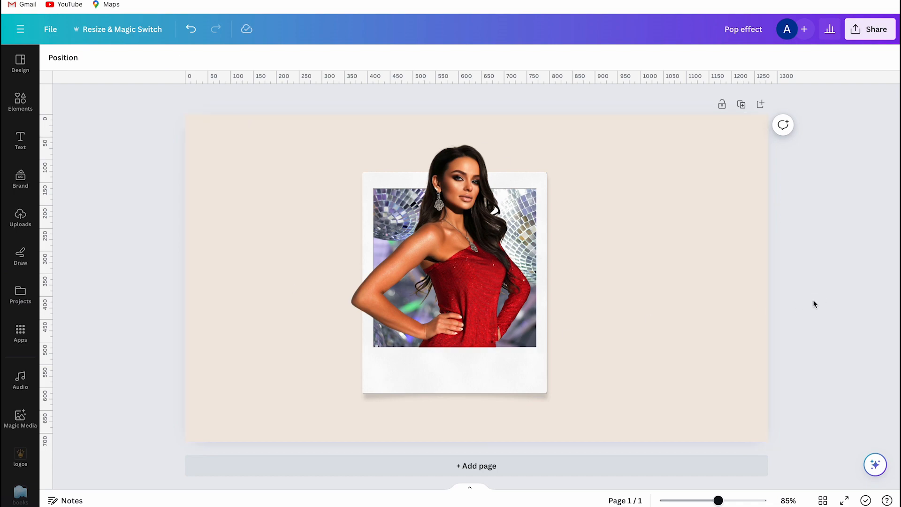